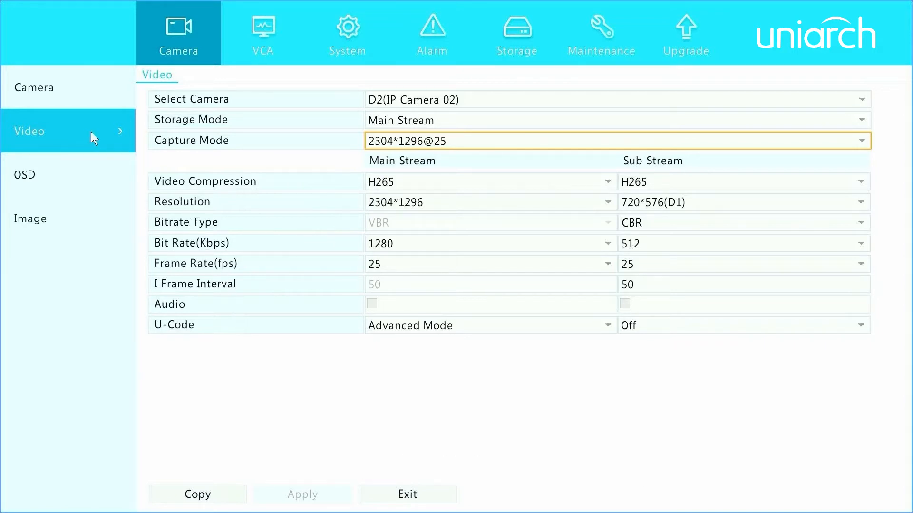
- Open the OSD settings for camera D2(IP Camera 02) and choose date format dd/MM/yyyy and time format HH:mm:ss
left_click(84, 178)
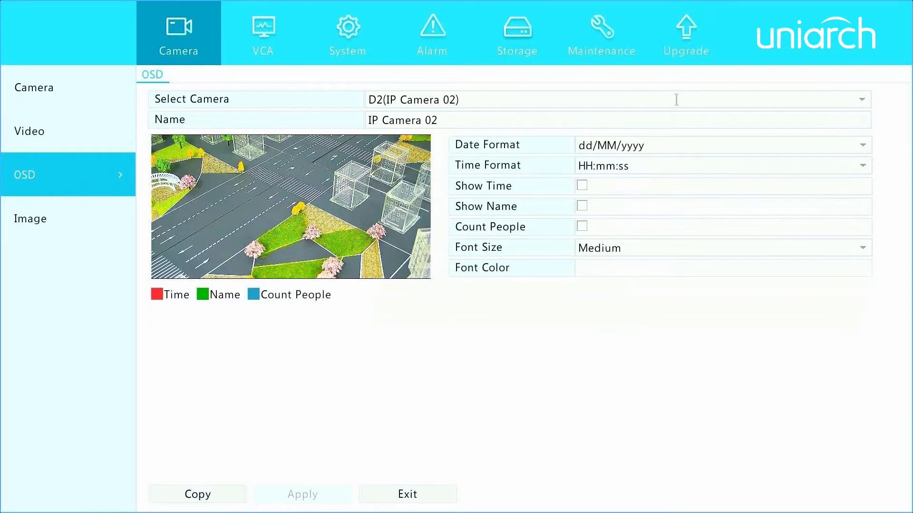
left_click(854, 99)
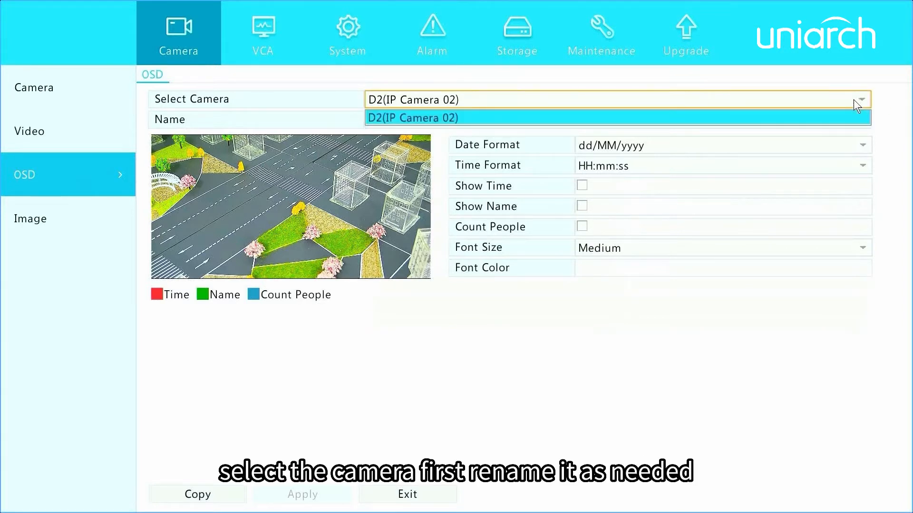
left_click(840, 116)
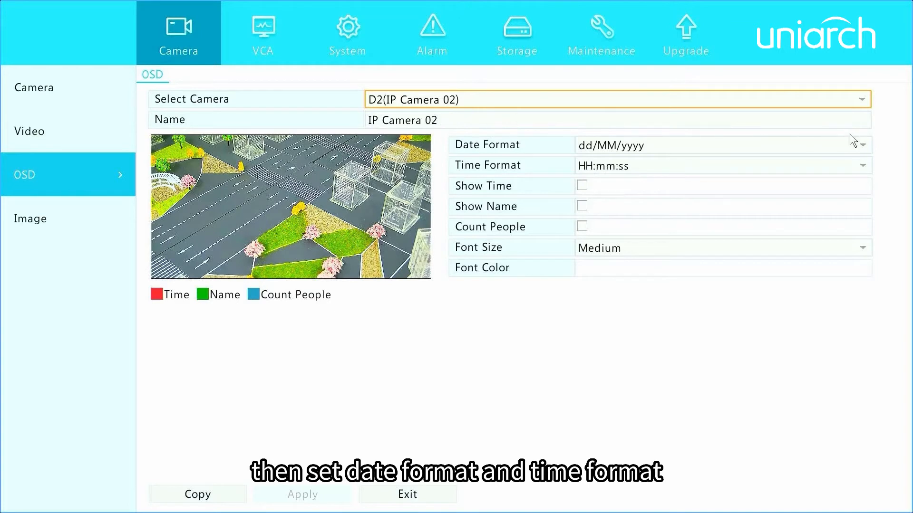
left_click(862, 141)
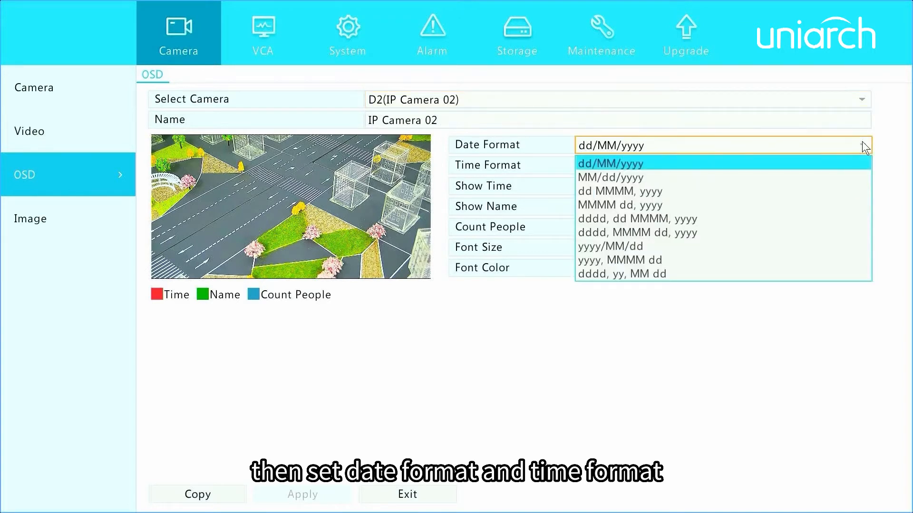
left_click(838, 164)
left_click(856, 165)
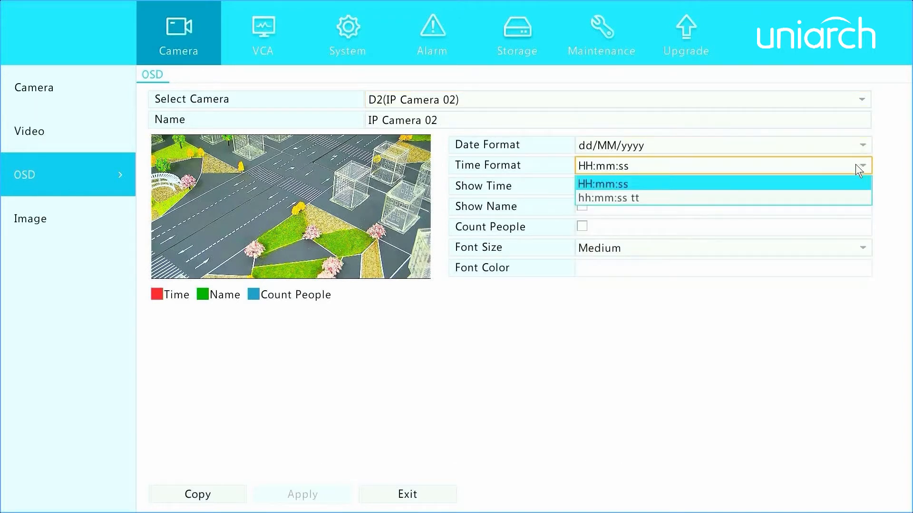
left_click(820, 181)
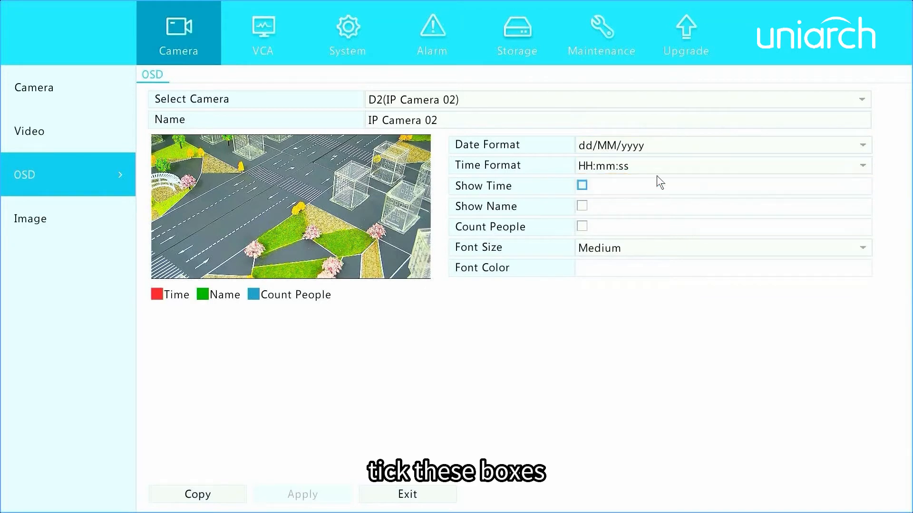
- Show the time and camera name on the video in a Large red font and apply the settings
left_click(580, 185)
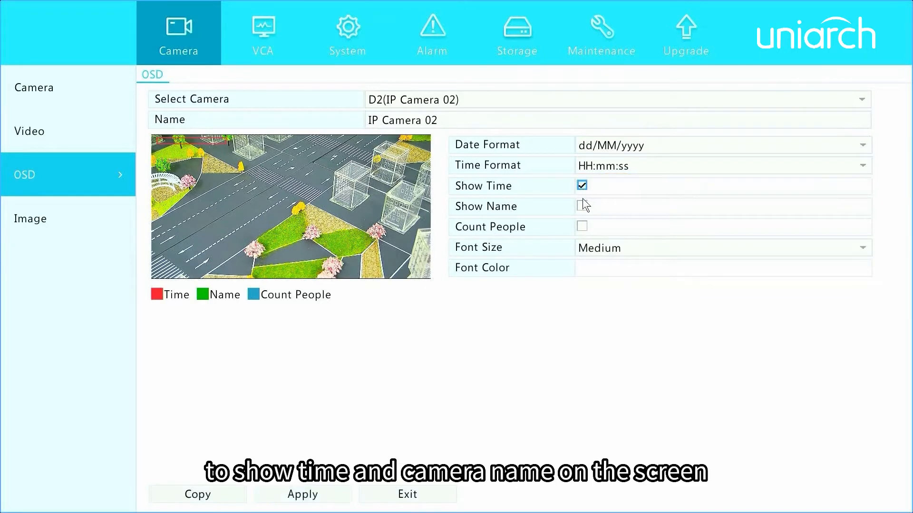
left_click(581, 206)
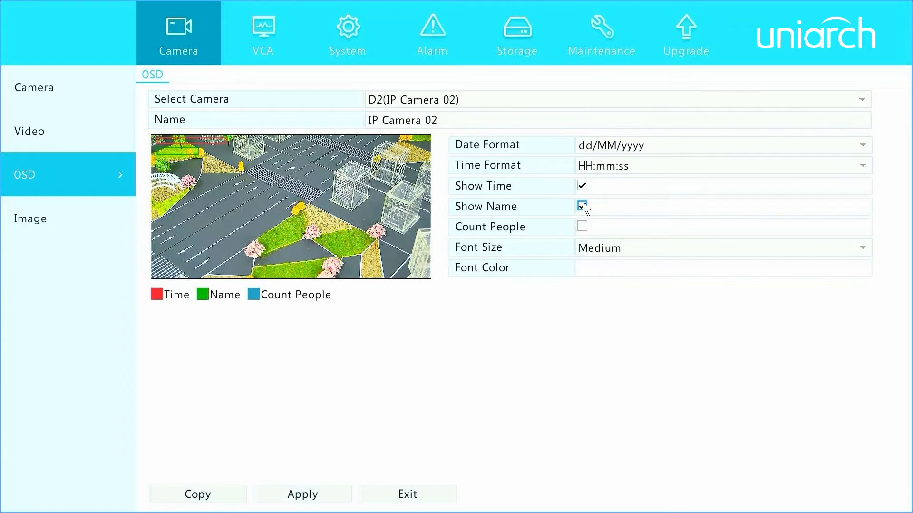
left_click(844, 247)
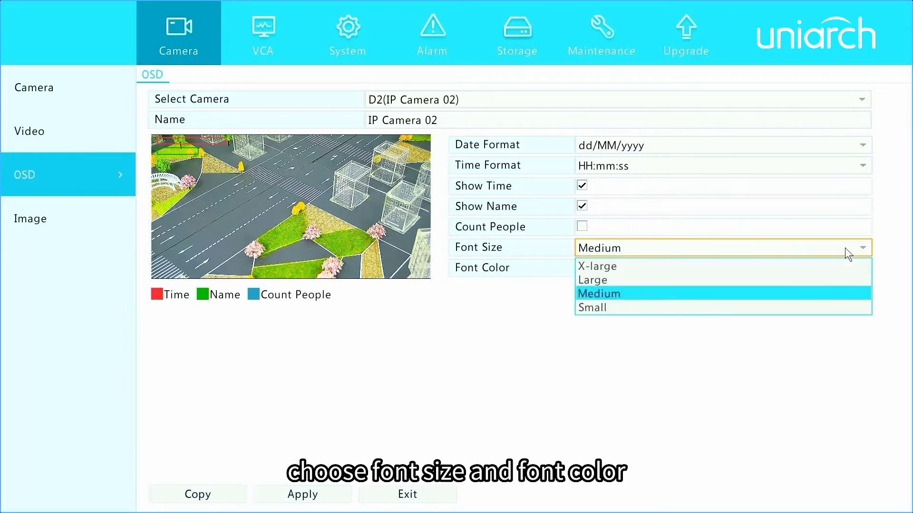
left_click(734, 281)
left_click(737, 269)
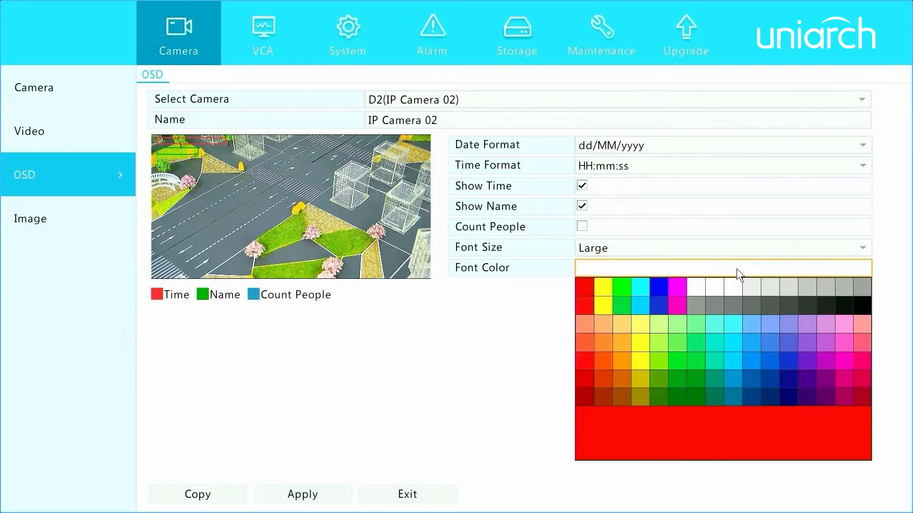
left_click(584, 287)
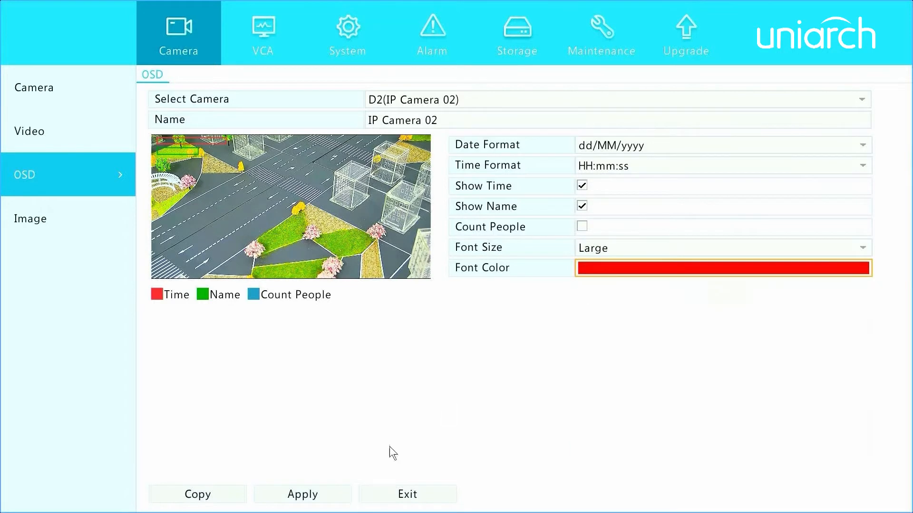
left_click(347, 492)
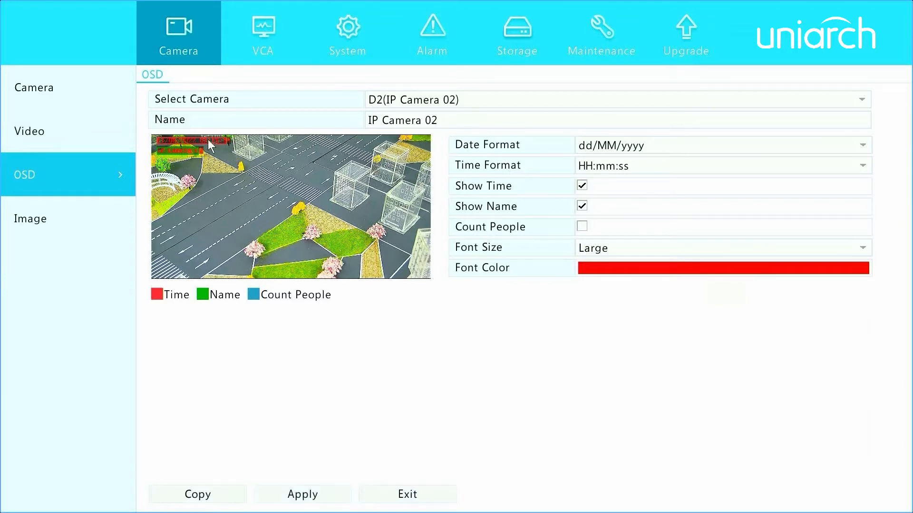
- Move the time overlay from the preview's upper-left corner towards the middle of the image and apply the change
left_click_drag(208, 139, 294, 181)
left_click(280, 494)
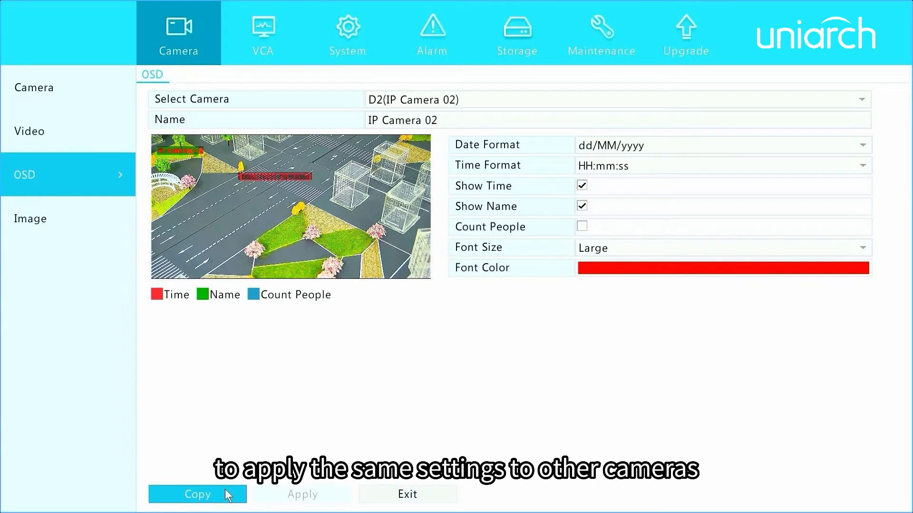
- Open the image settings for camera D2(IP Camera 02) and look through the available image scenes
left_click(113, 211)
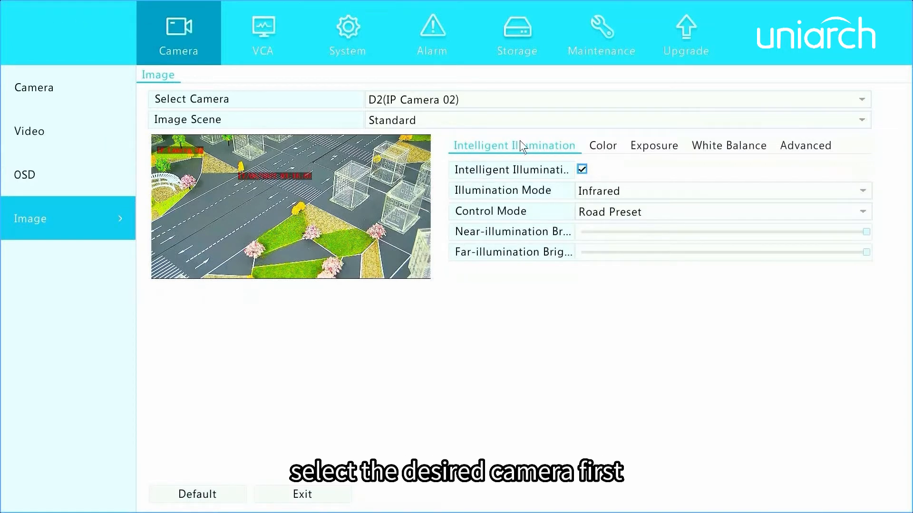
left_click(861, 105)
left_click(850, 117)
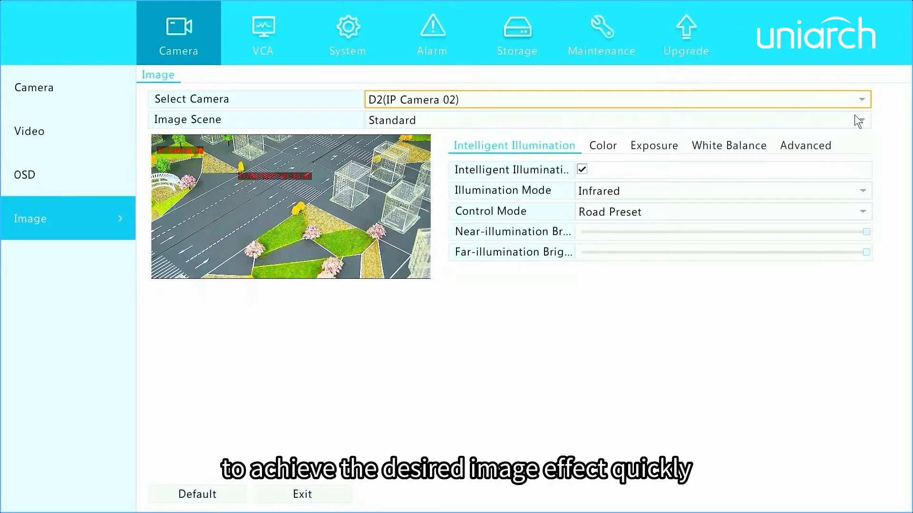
left_click(855, 116)
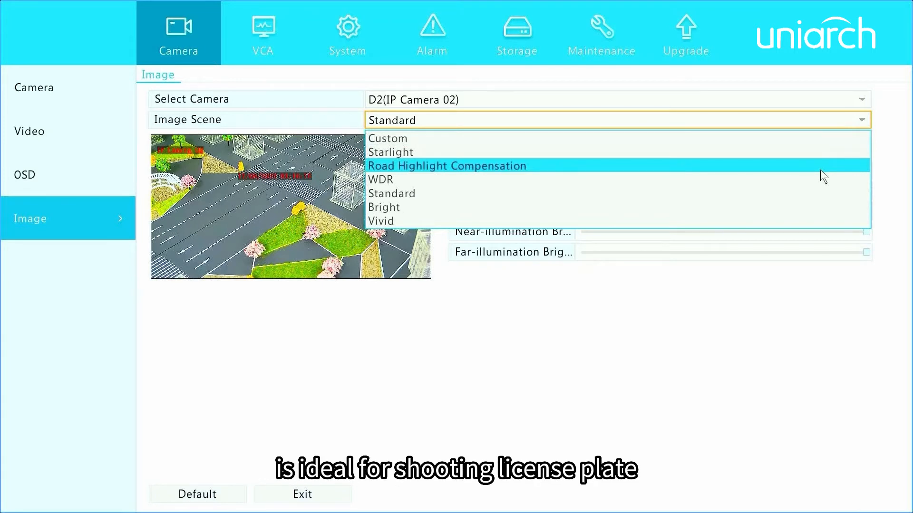
left_click(883, 176)
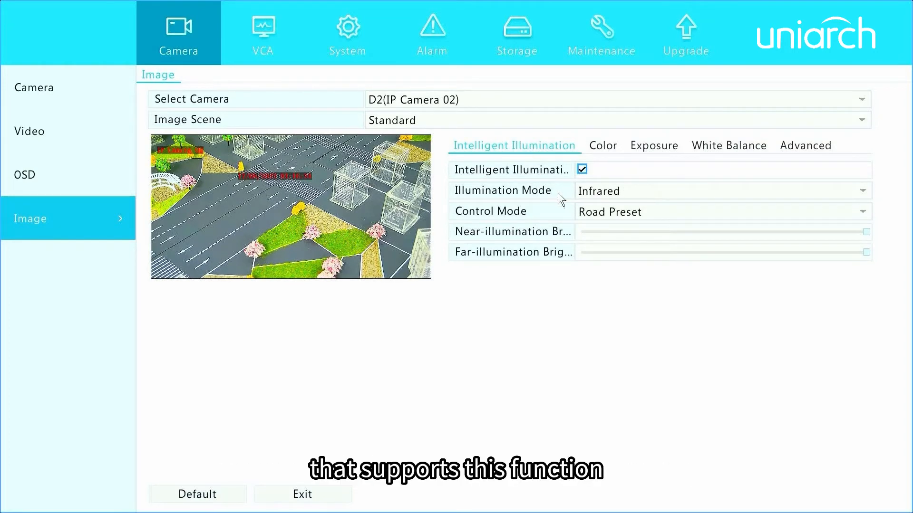
- Set the intelligent illumination control mode to Manual and open the color and exposure settings
left_click(863, 214)
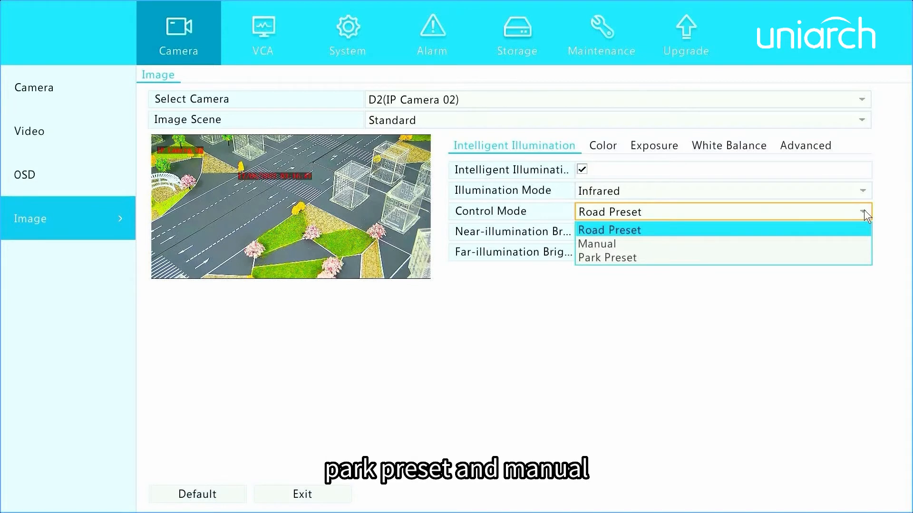
left_click(843, 243)
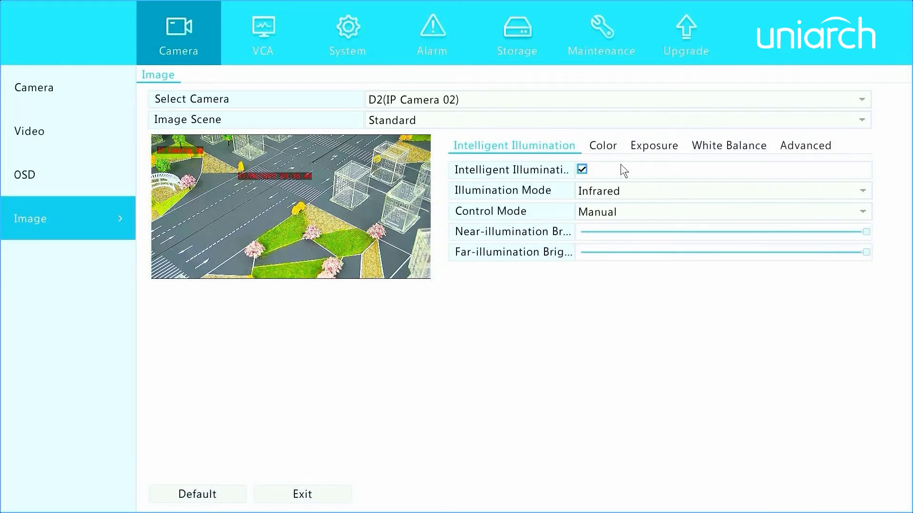
left_click(606, 150)
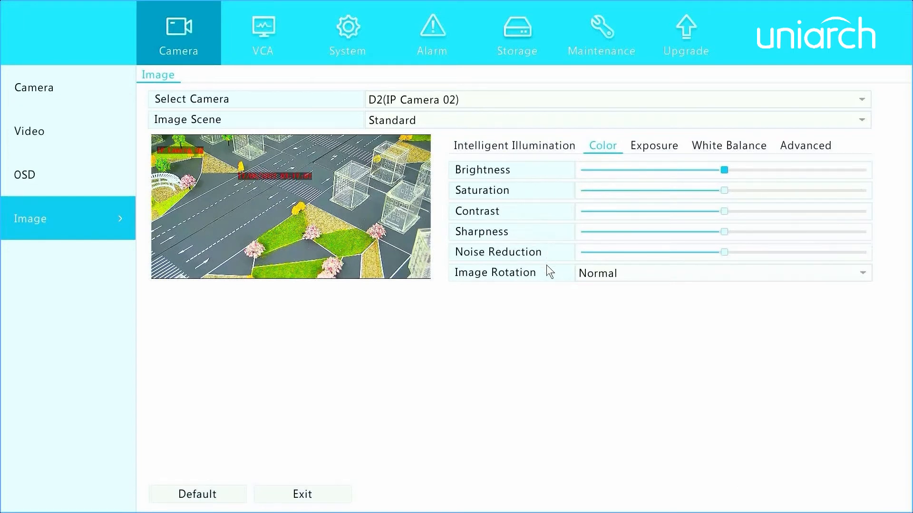
left_click(643, 149)
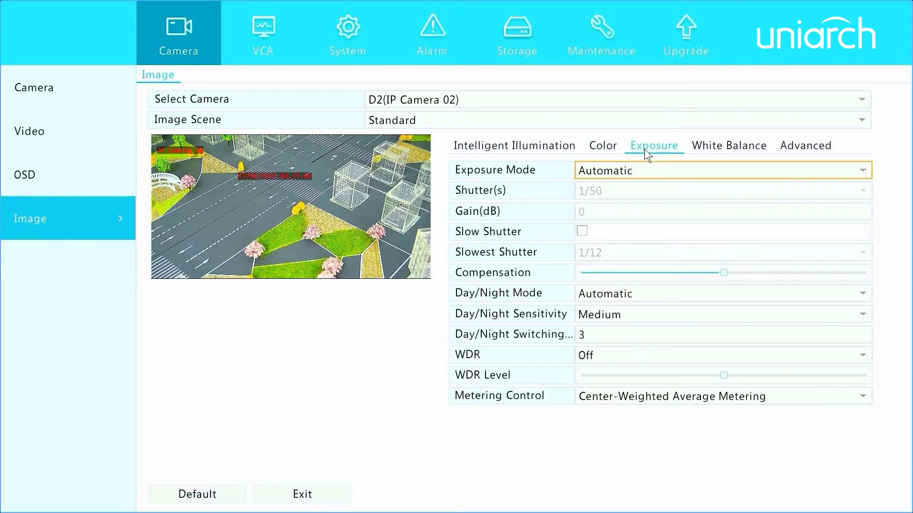
- Try the Custom exposure mode and look through the day/night mode options
left_click(854, 173)
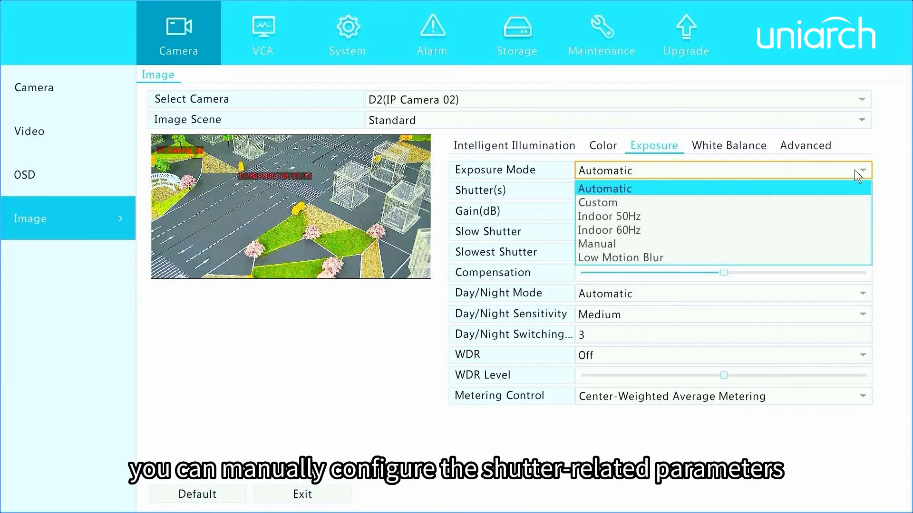
left_click(809, 204)
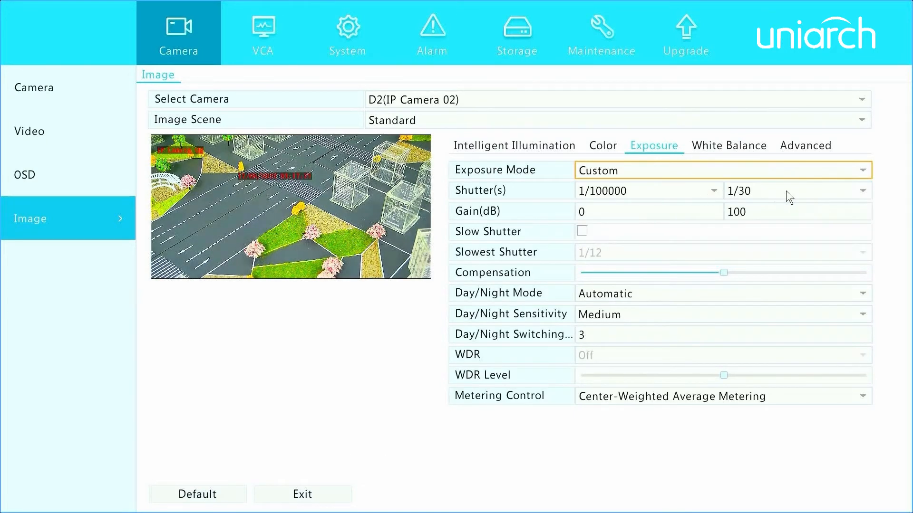
mouse_move(740, 277)
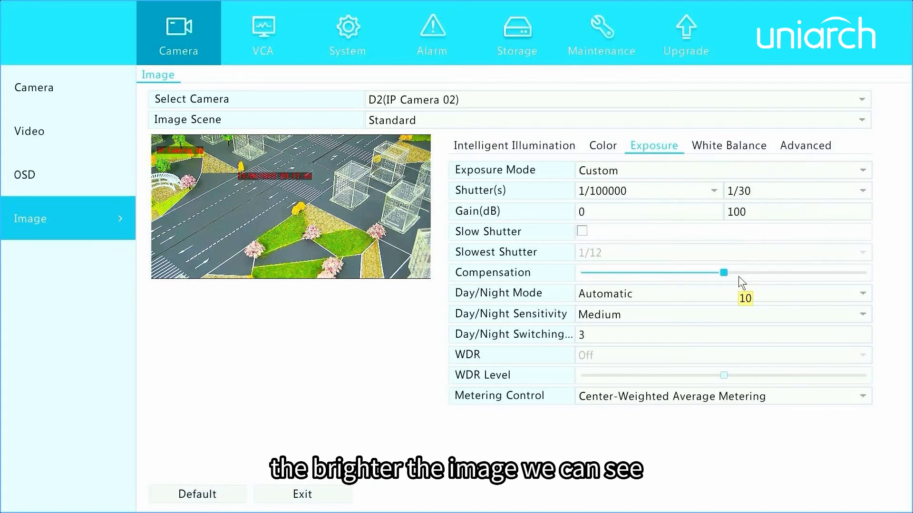
left_click(860, 294)
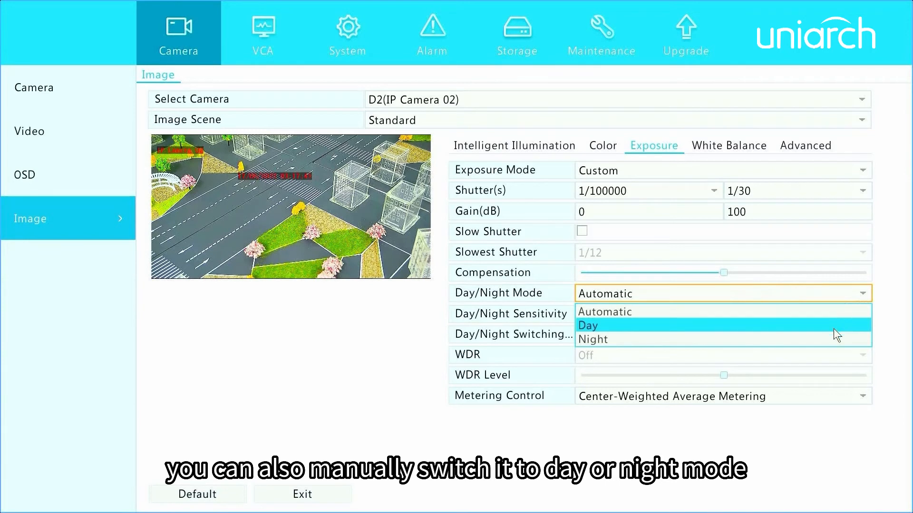
left_click(890, 321)
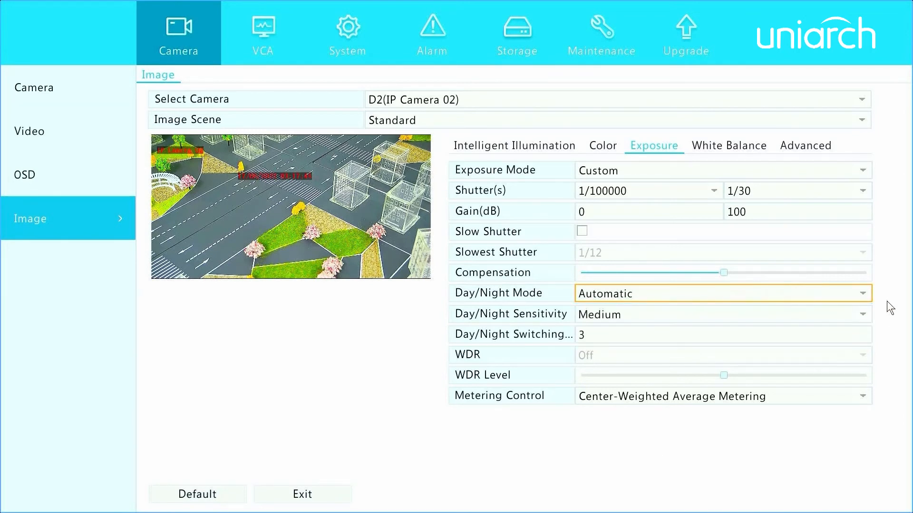
- Set the exposure mode to Automatic and turn WDR on for the camera
left_click(862, 171)
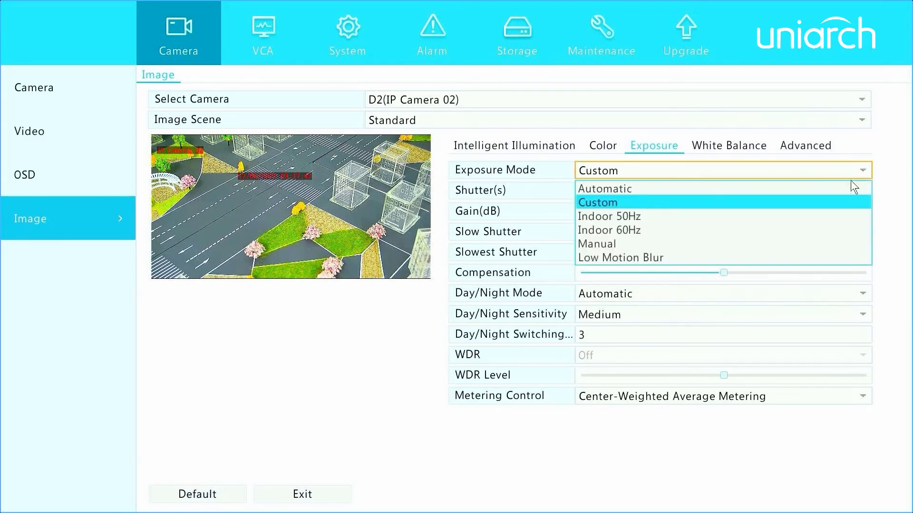
left_click(848, 189)
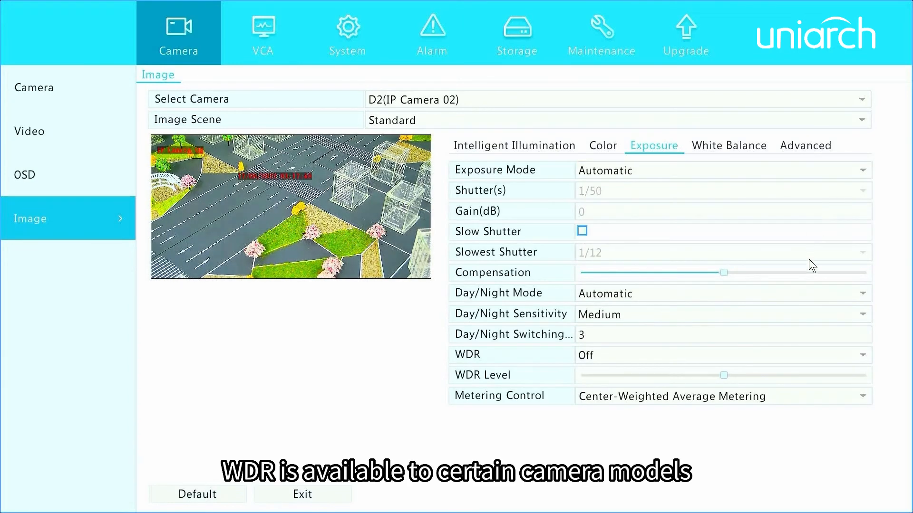
left_click(863, 357)
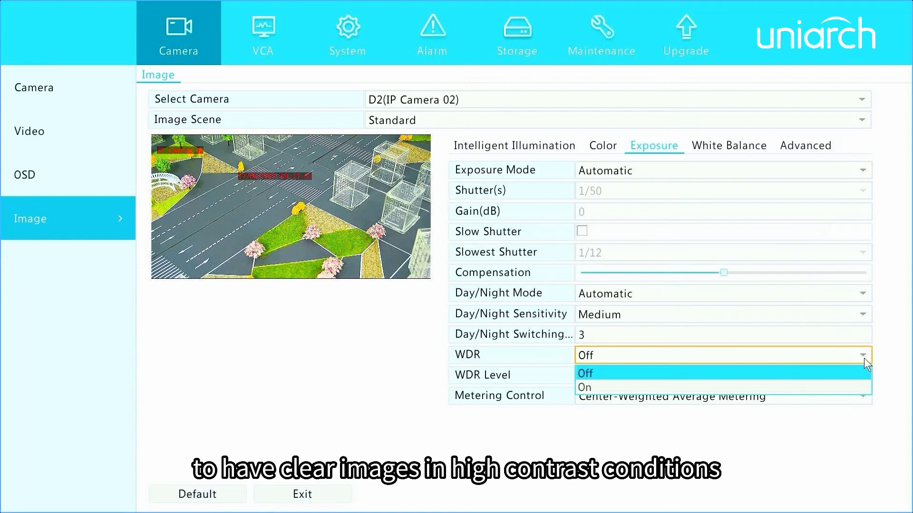
left_click(860, 386)
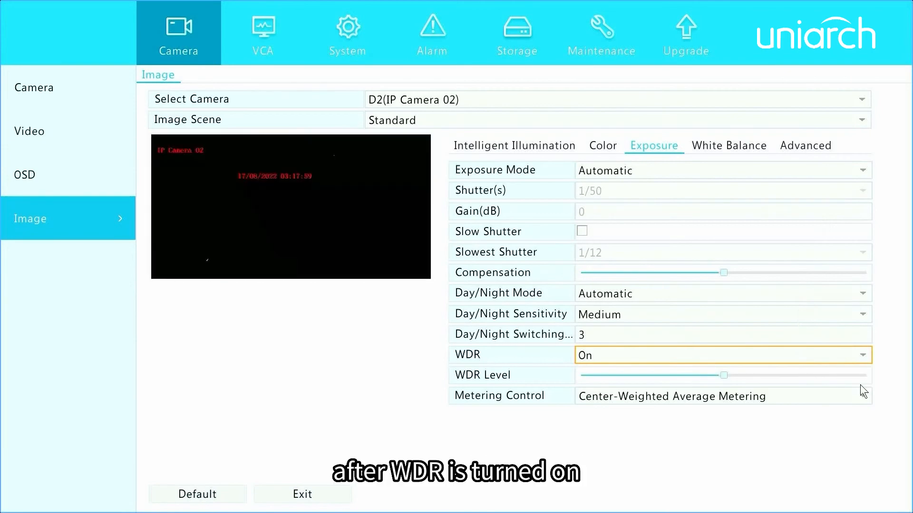
mouse_move(844, 382)
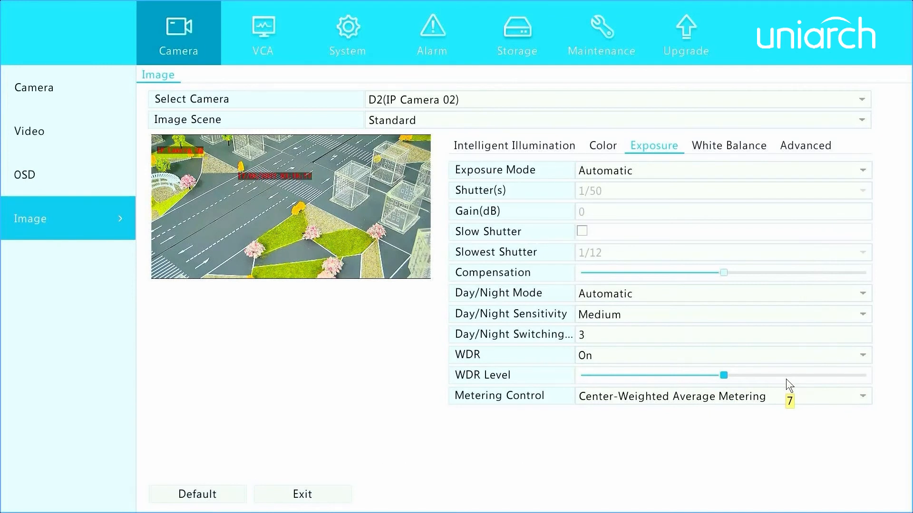
- Set the camera's white balance mode to Finetune
left_click(750, 143)
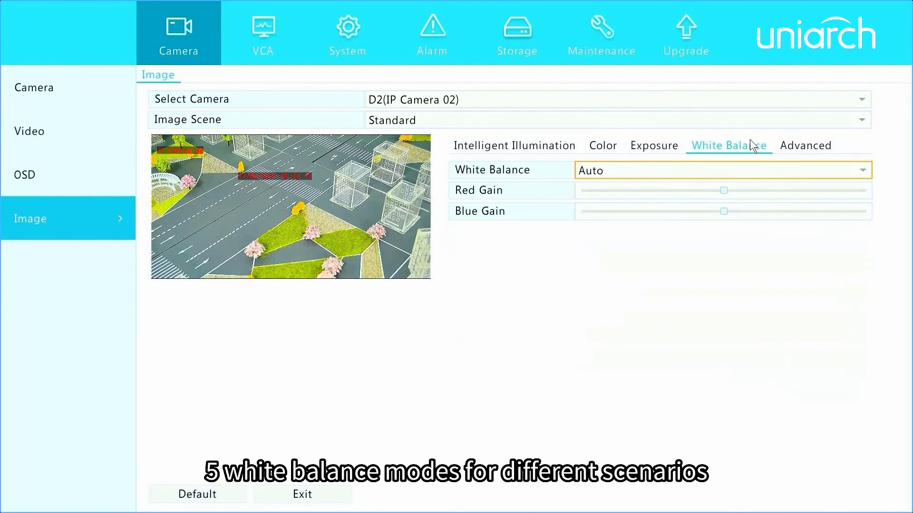
left_click(861, 177)
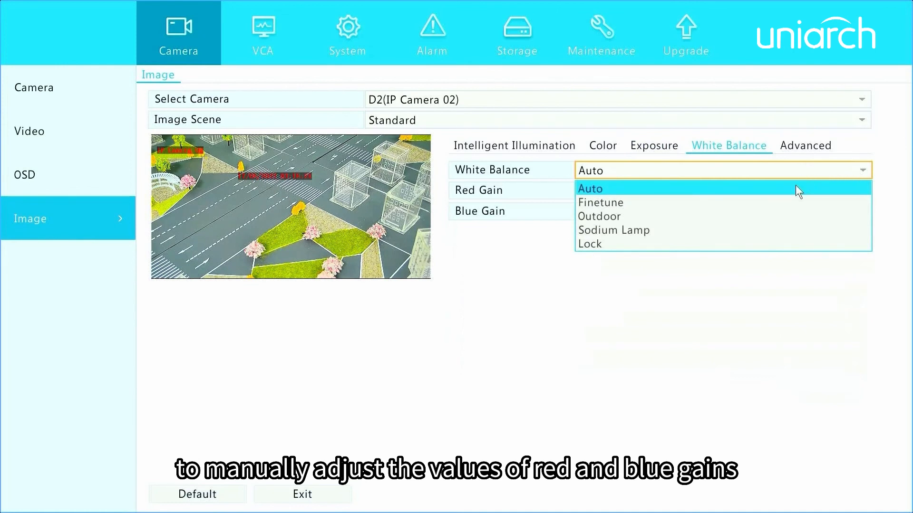
left_click(792, 203)
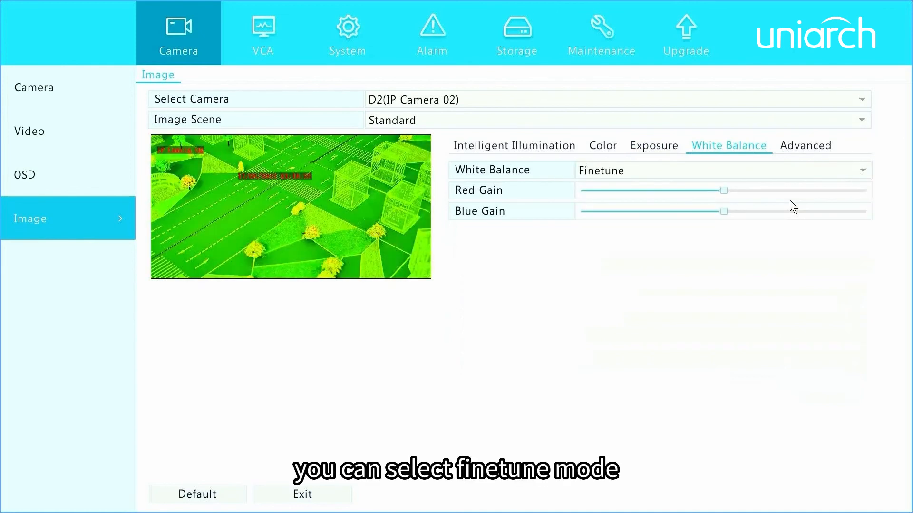
- Open the advanced image settings containing the defog options
left_click(799, 141)
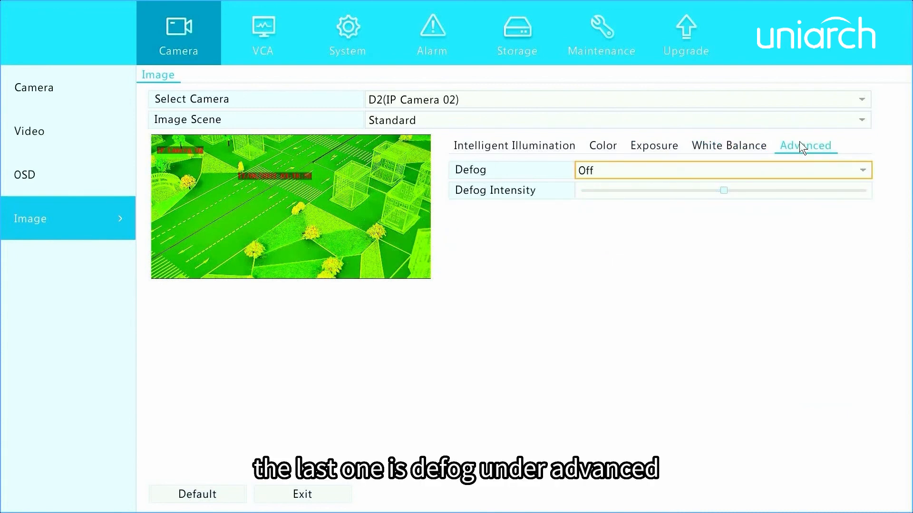